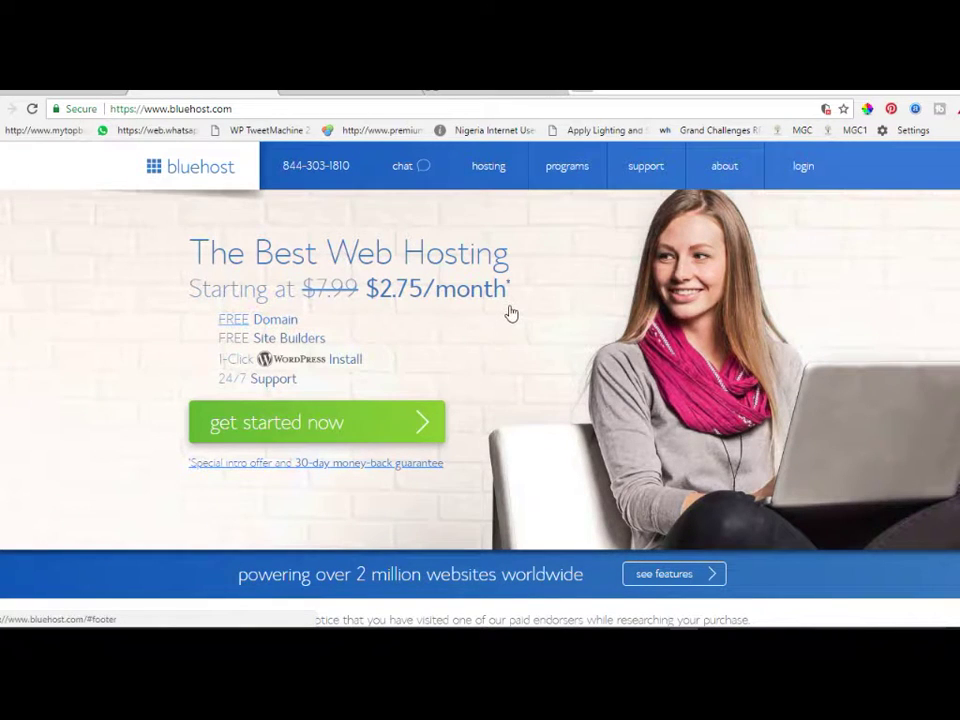
# Start the web hosting signup and view the basic, plus and prime plan comparison
pyautogui.moveTo(489, 185)
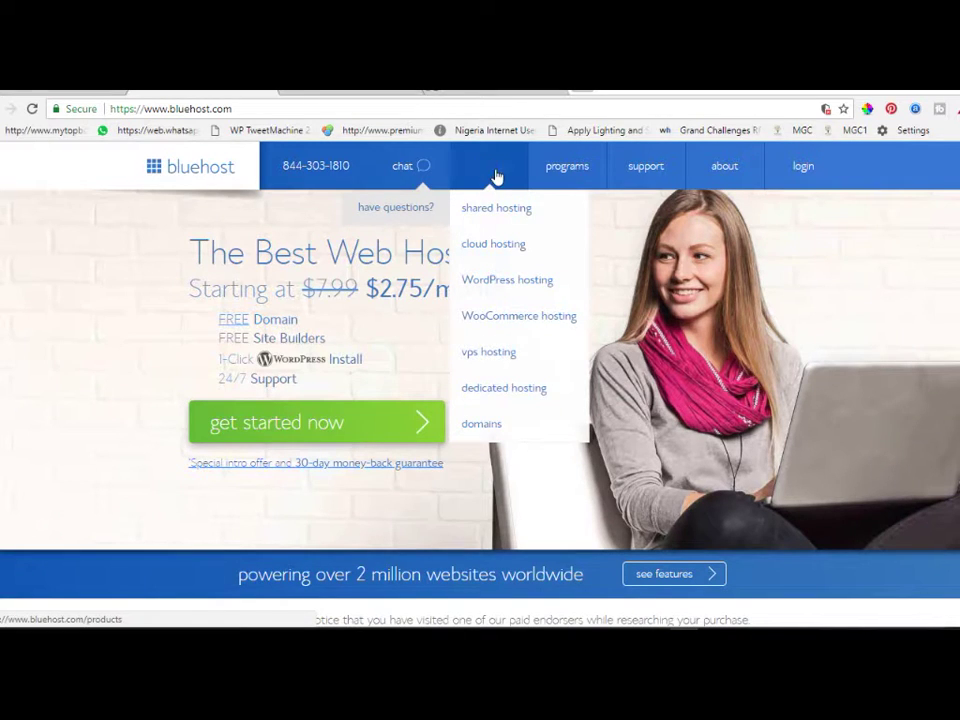
pyautogui.click(512, 243)
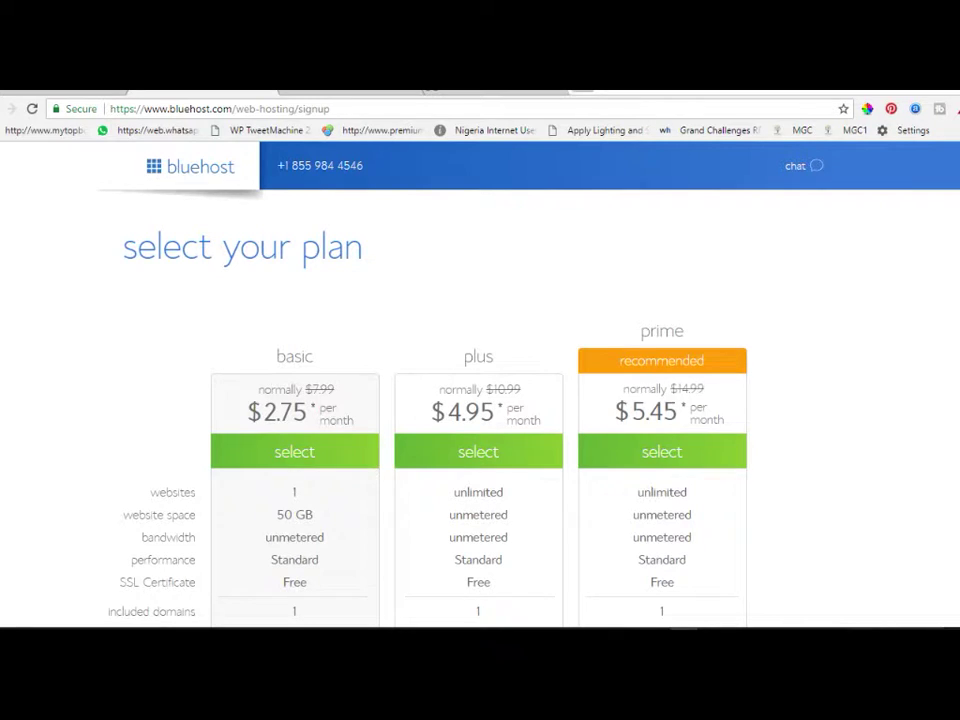
pyautogui.scroll(-1, 480, 400)
pyautogui.scroll(-1, 480, 400)
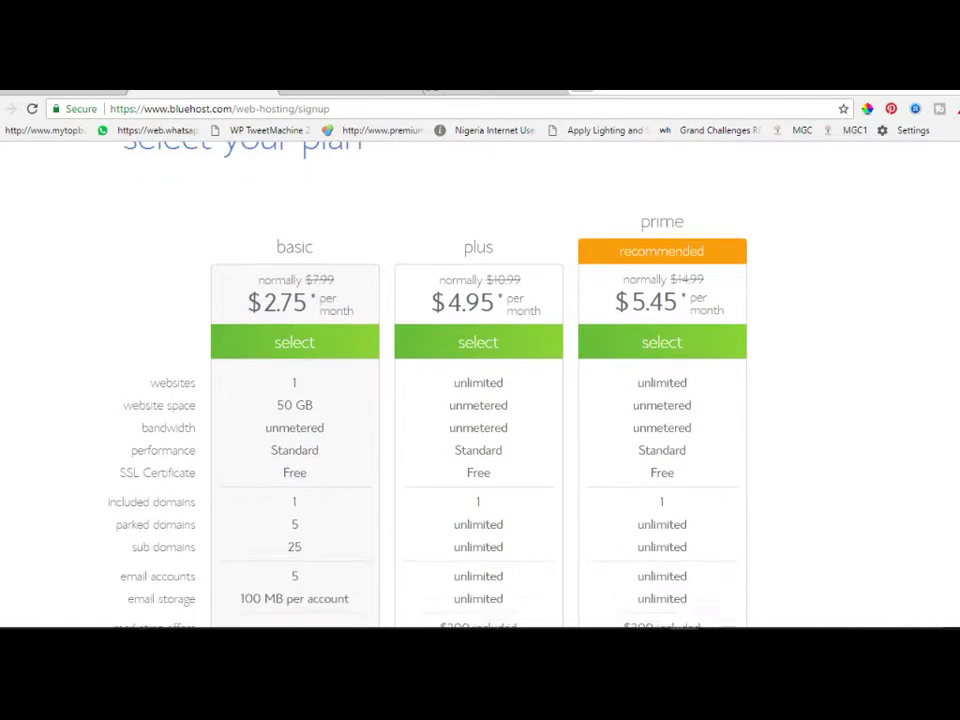
pyautogui.scroll(-1, 480, 400)
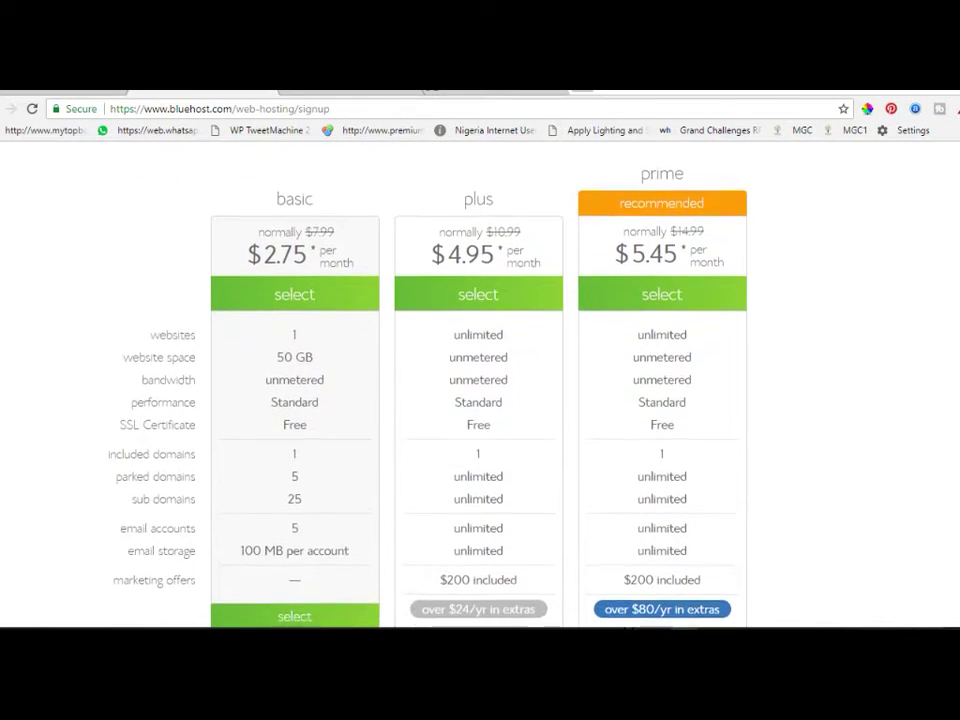
# Compare the plans and the Go PRO offer, then choose the prime plan
pyautogui.scroll(1, 480, 400)
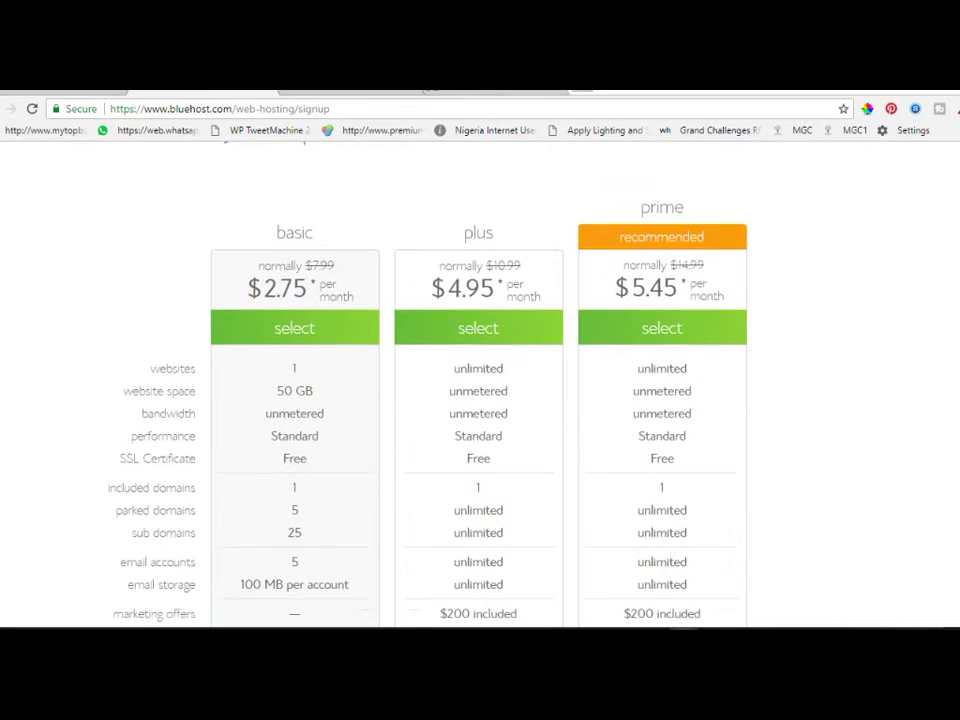
pyautogui.scroll(1, 480, 400)
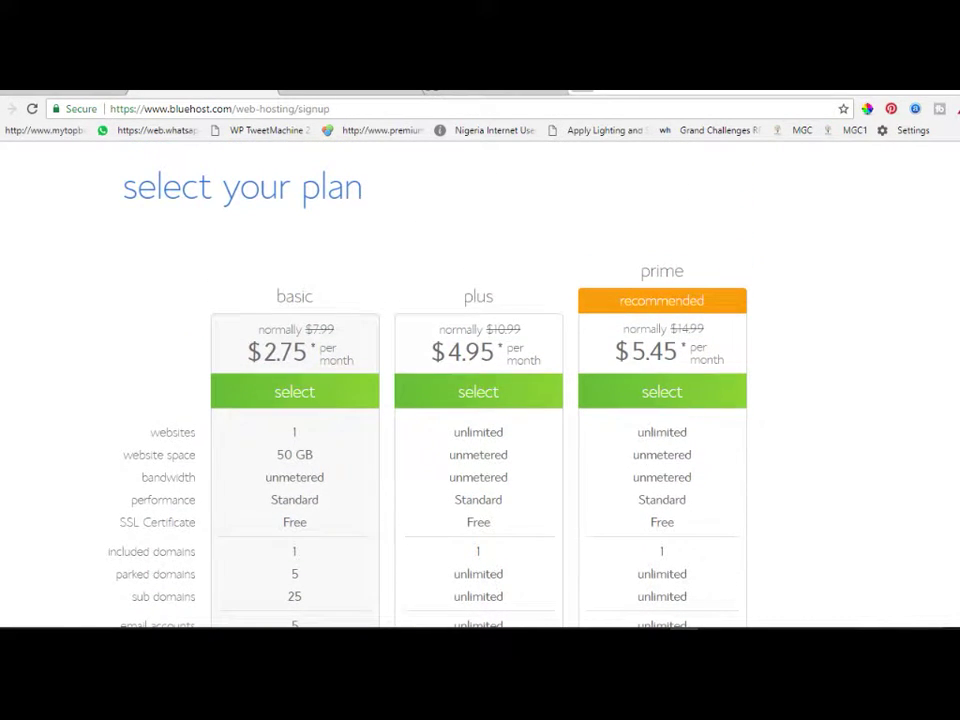
pyautogui.scroll(-2, 480, 400)
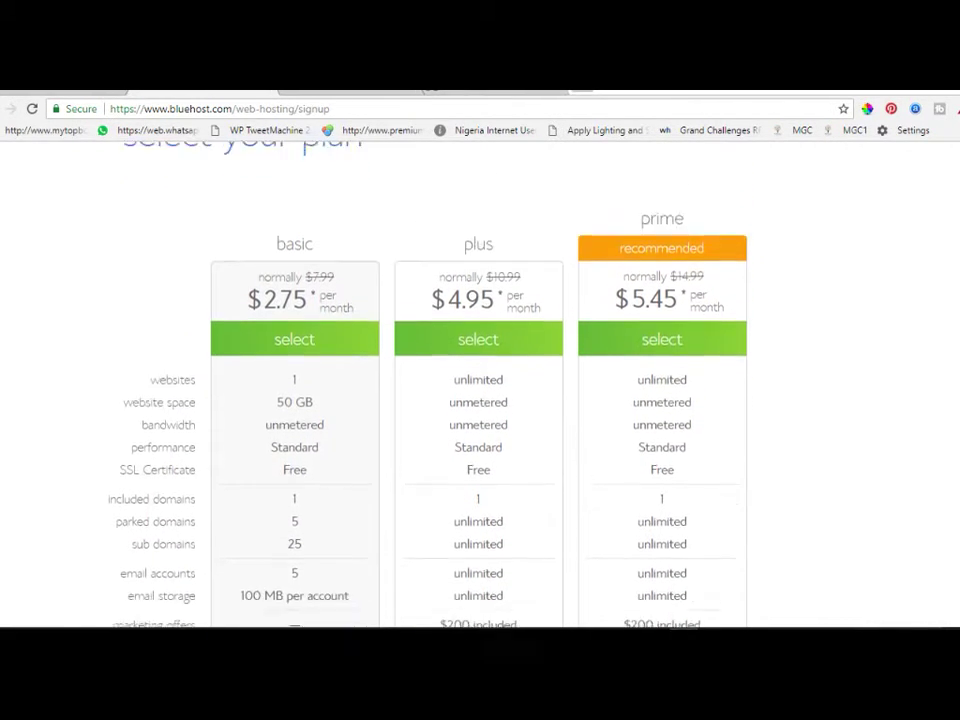
pyautogui.scroll(1, 480, 400)
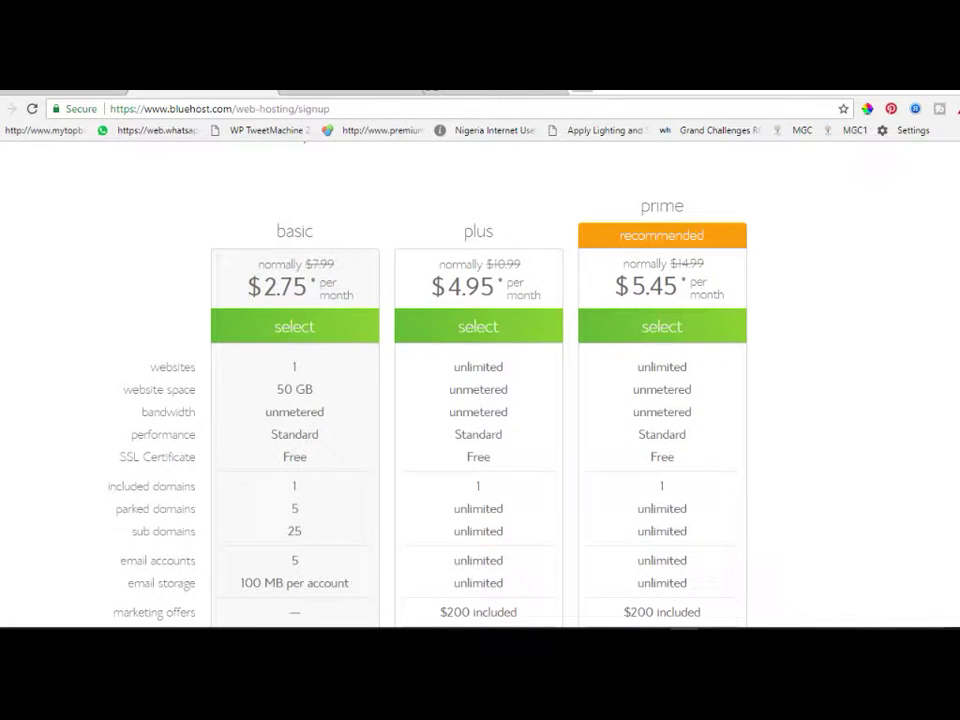
pyautogui.scroll(2, 480, 400)
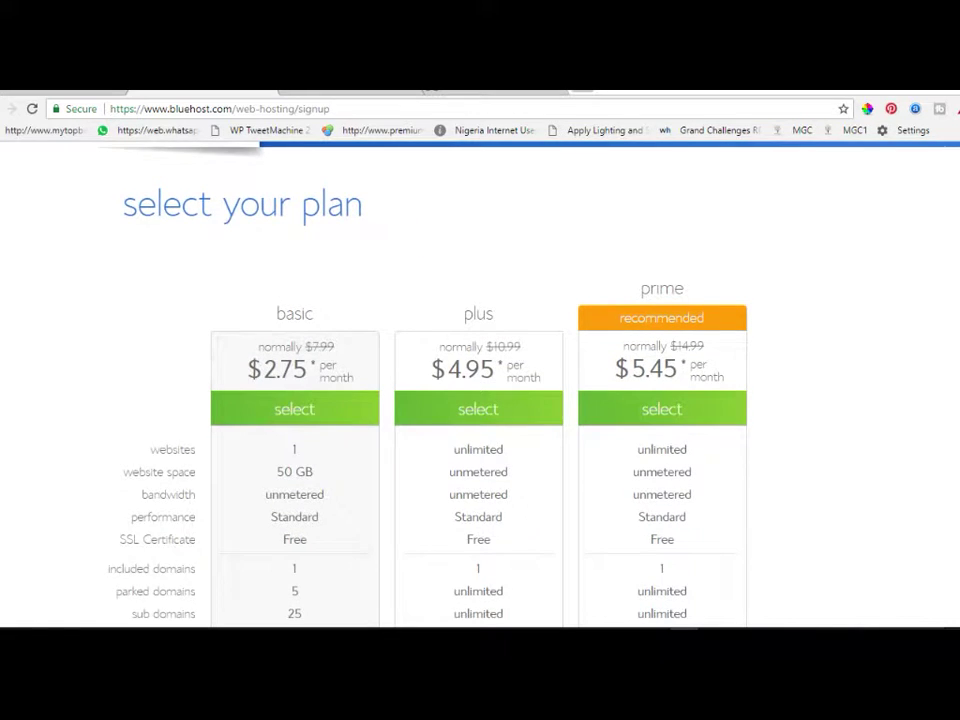
pyautogui.scroll(1, 480, 400)
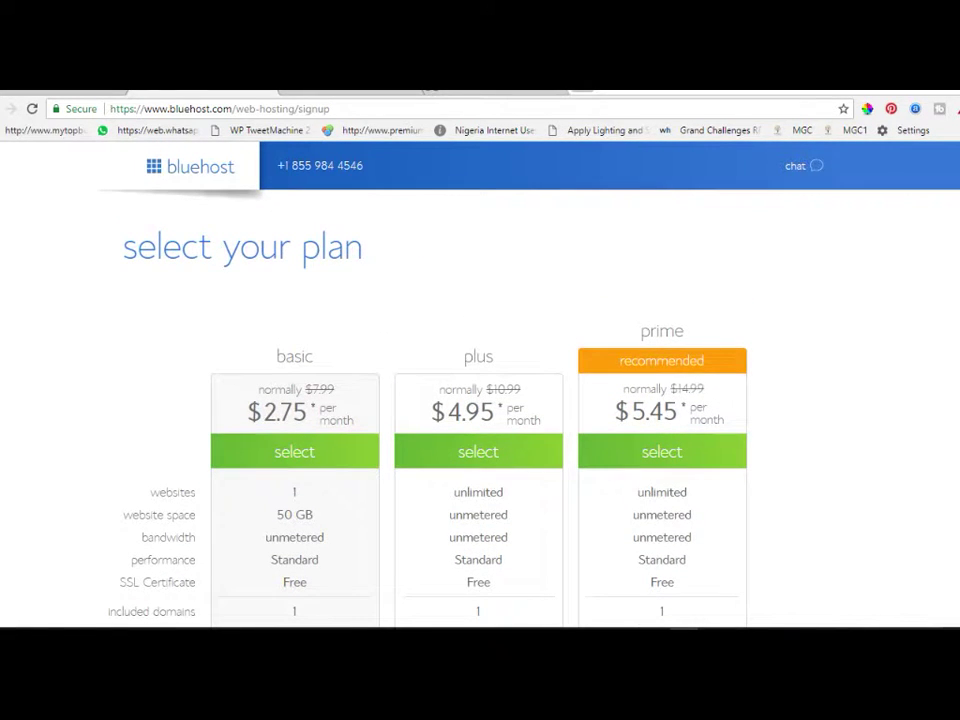
pyautogui.scroll(-4, 480, 400)
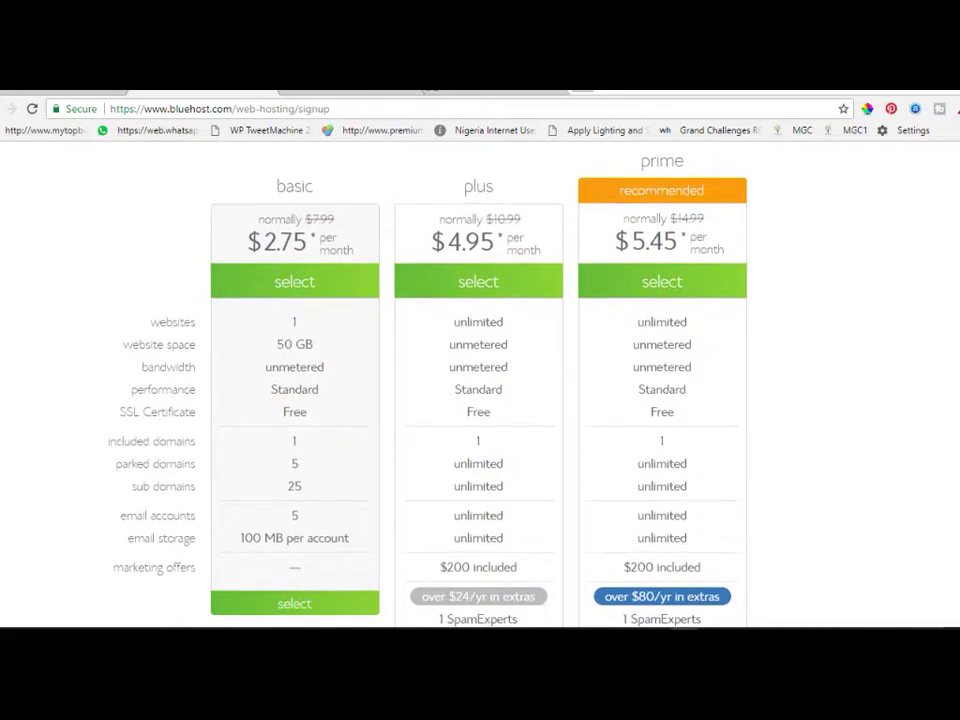
pyautogui.scroll(-1, 480, 400)
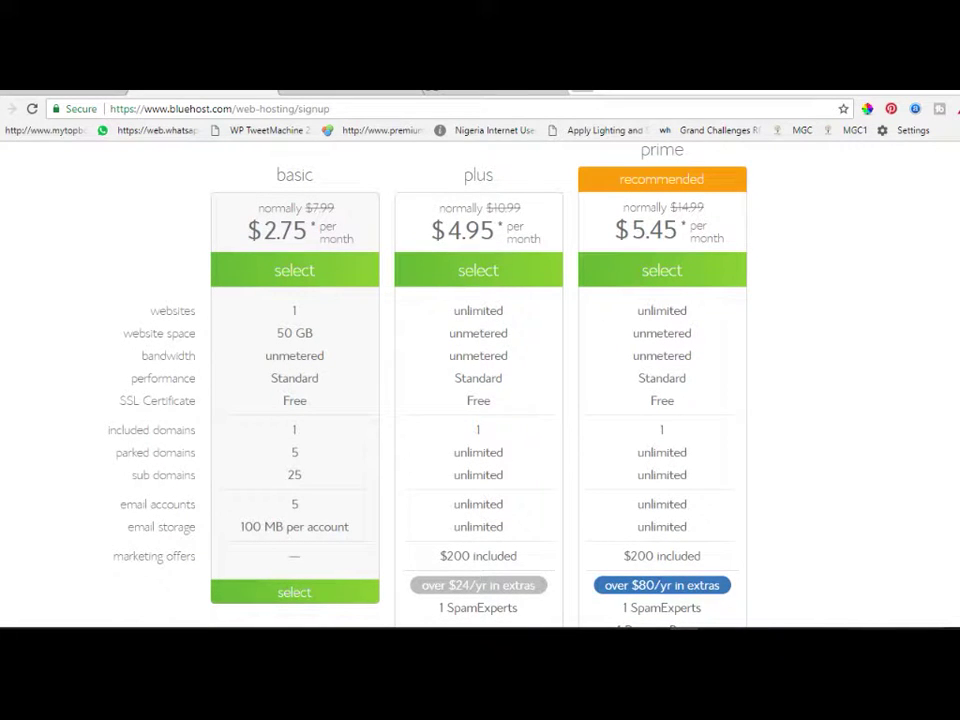
pyautogui.scroll(-1, 480, 400)
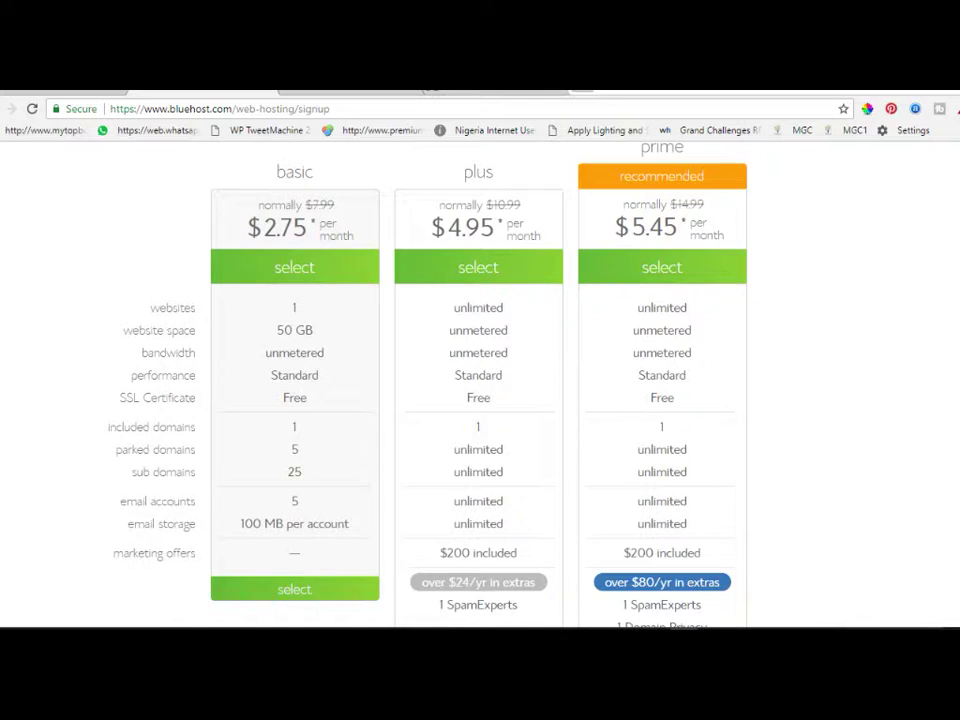
pyautogui.scroll(1, 480, 400)
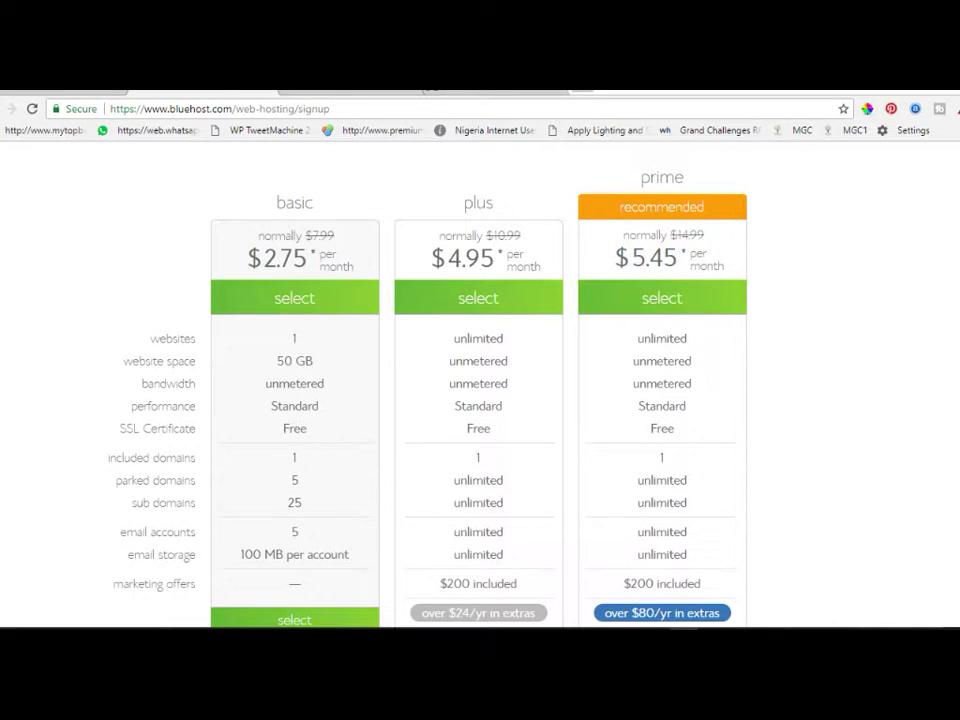
pyautogui.scroll(-4, 480, 380)
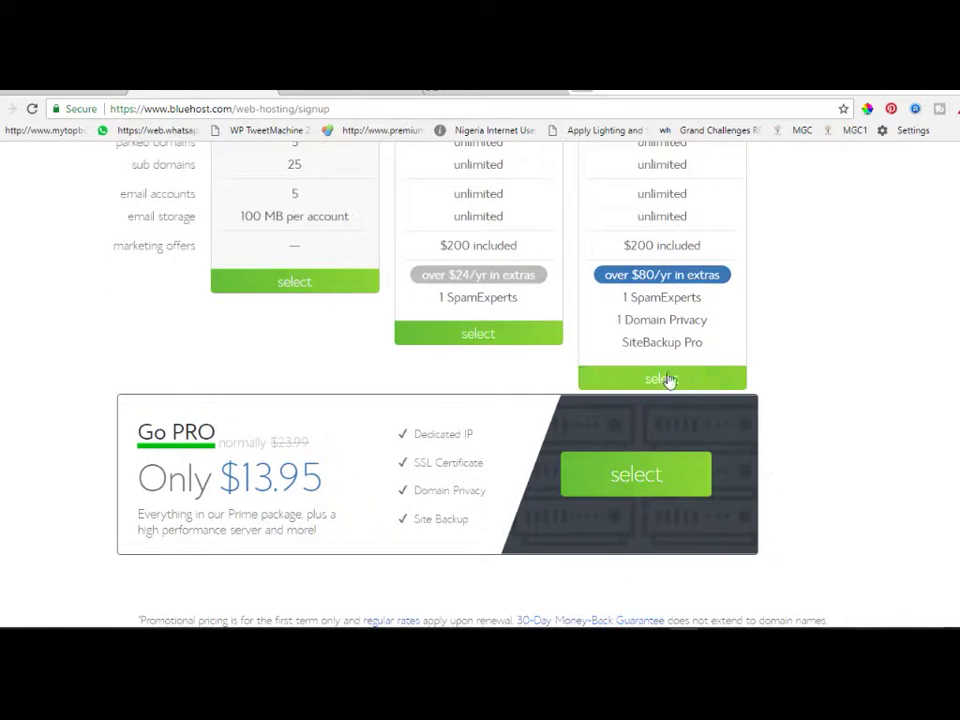
pyautogui.click(677, 380)
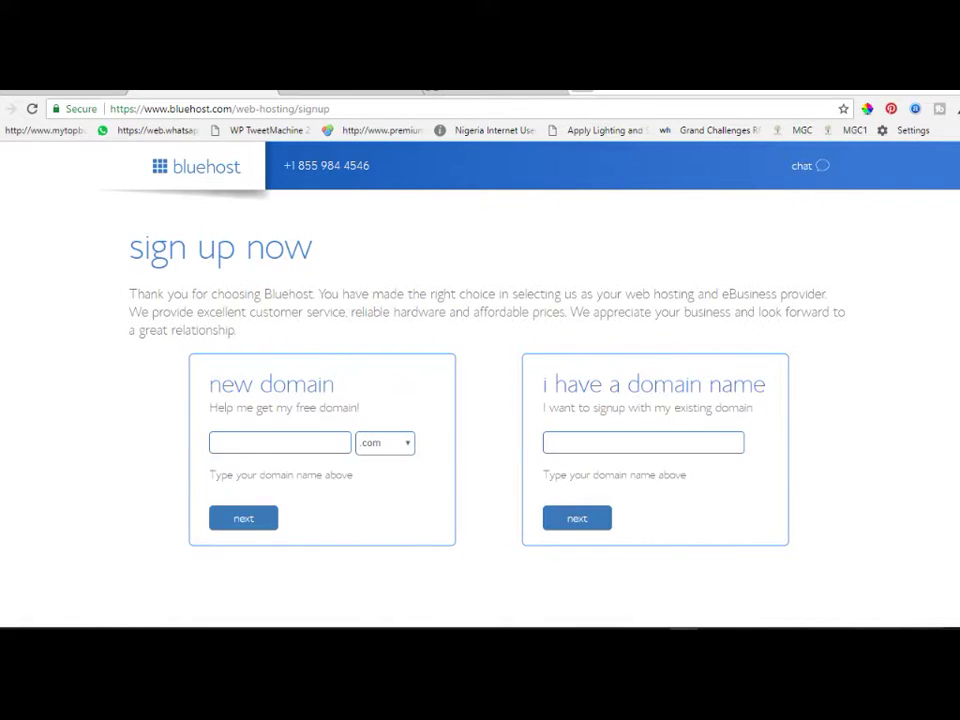
# Submit businesslist247.com as the existing domain, which is rejected as already belonging to an account
pyautogui.click(574, 445)
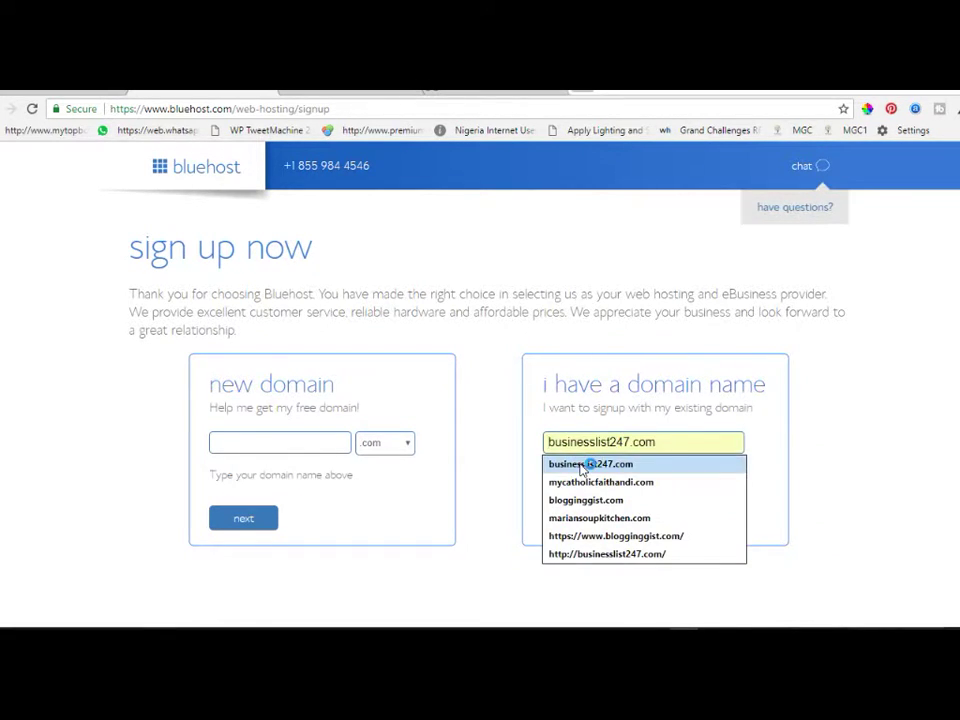
pyautogui.click(583, 465)
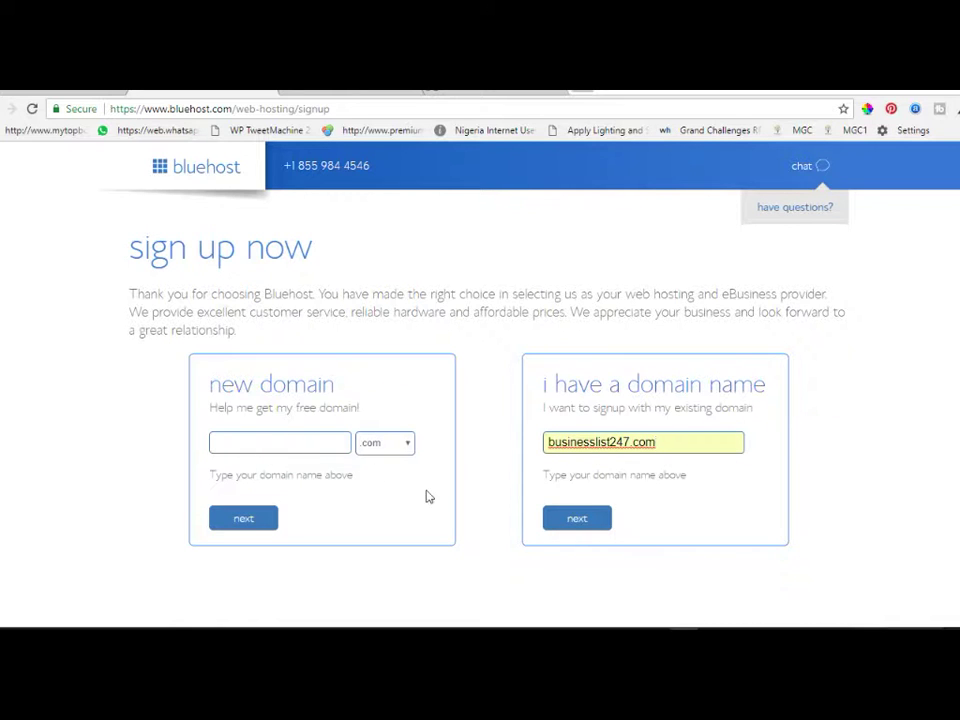
pyautogui.click(578, 518)
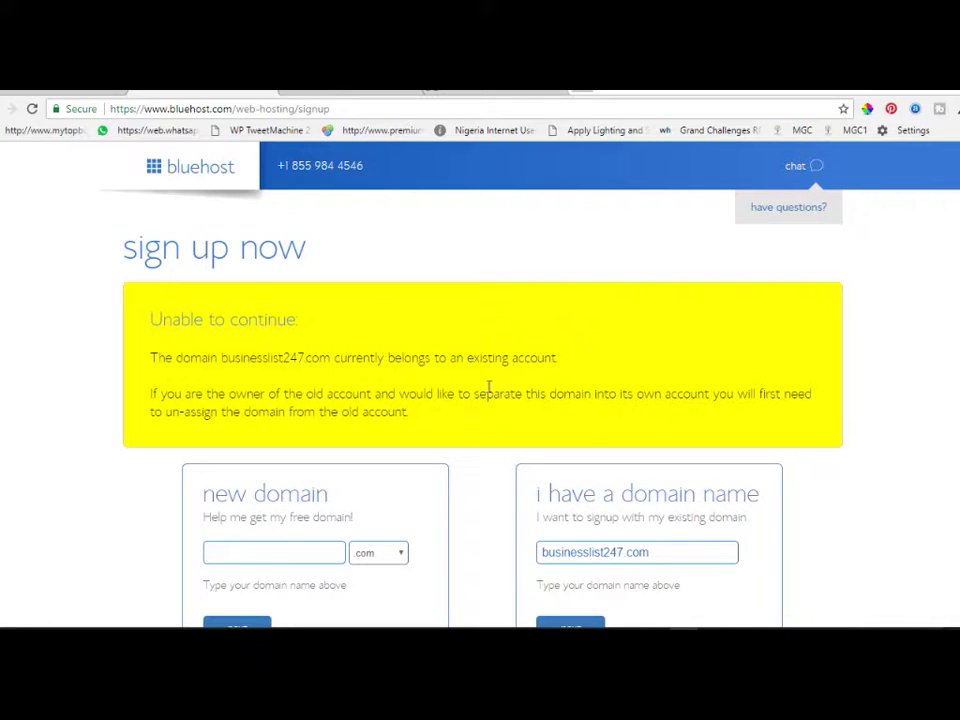
# Clear businesslist247.com and request cheapcheaphost.com as the new free domain instead
pyautogui.click(626, 557)
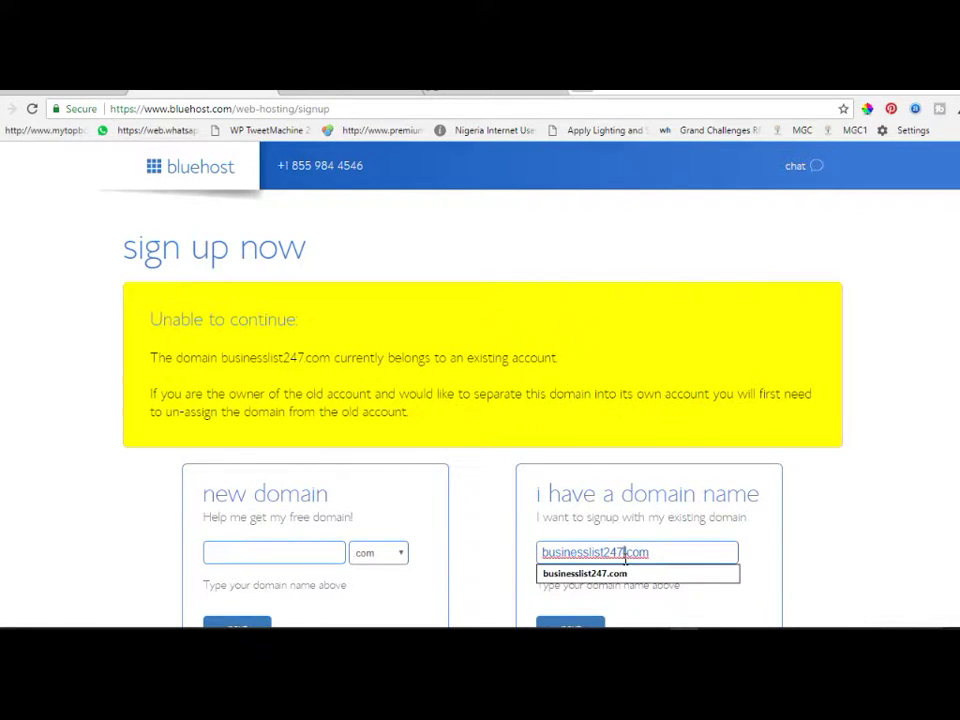
pyautogui.tripleClick(626, 557)
pyautogui.press('BackSpace')
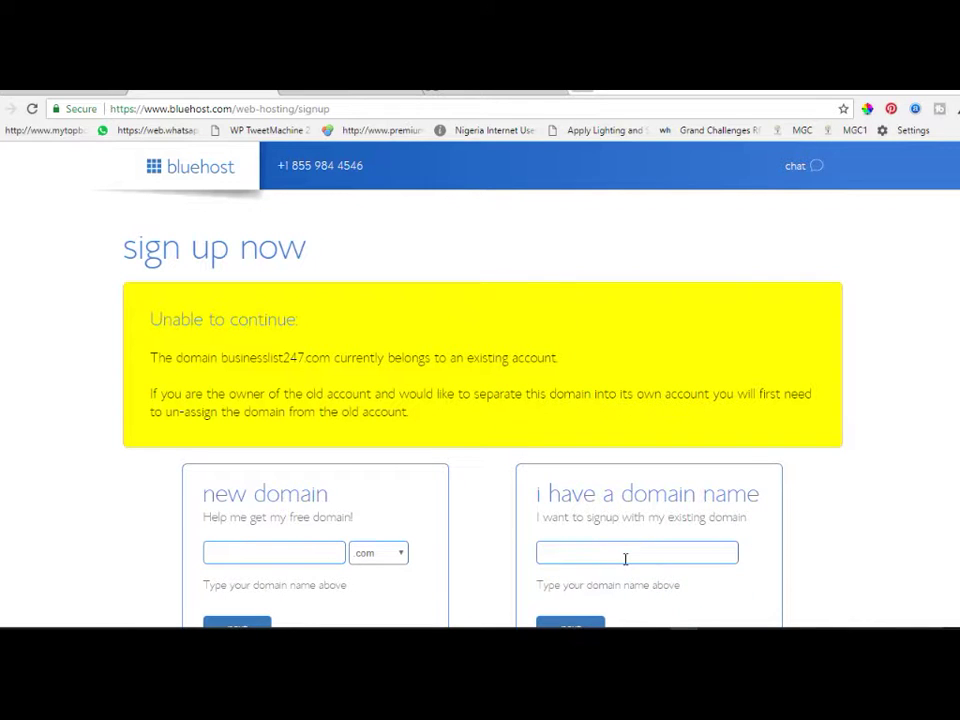
pyautogui.click(279, 559)
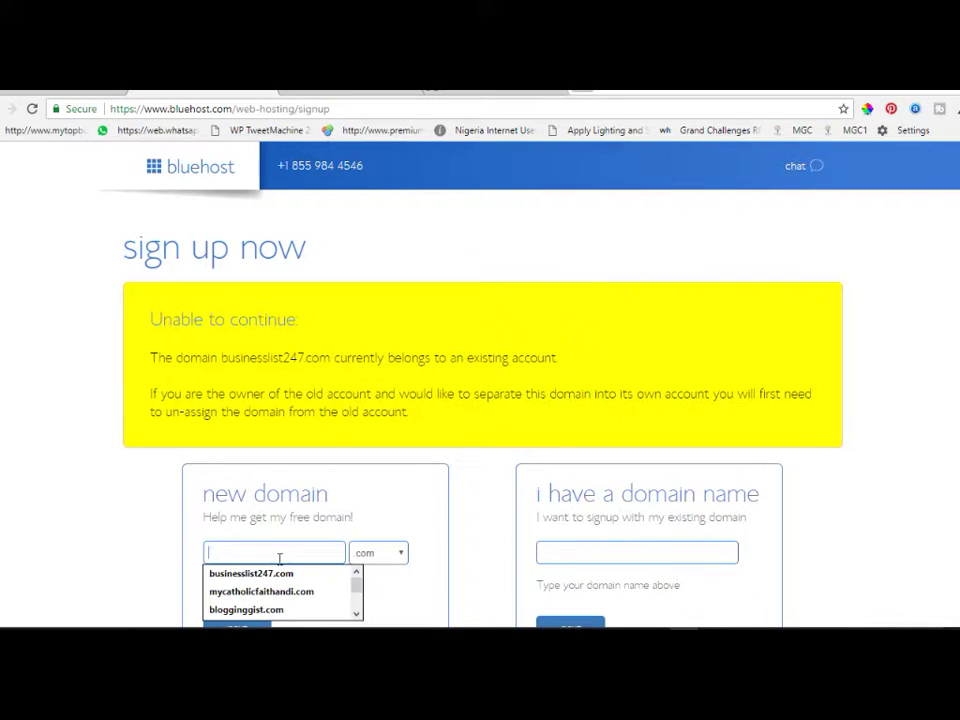
pyautogui.write('cheapcheaphost')
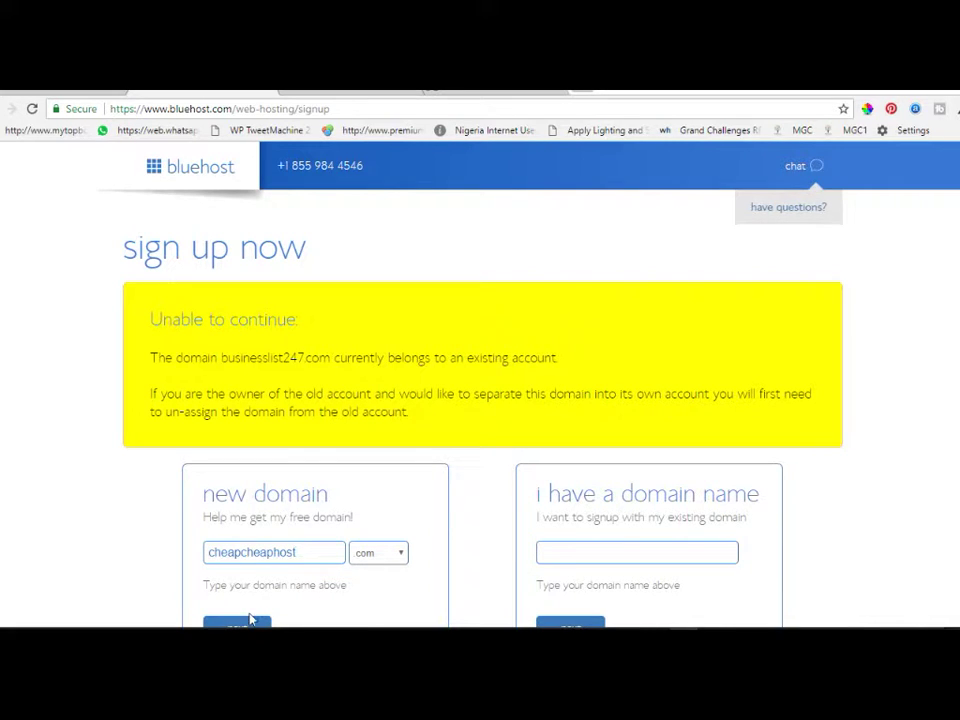
pyautogui.scroll(-1, 87, 568)
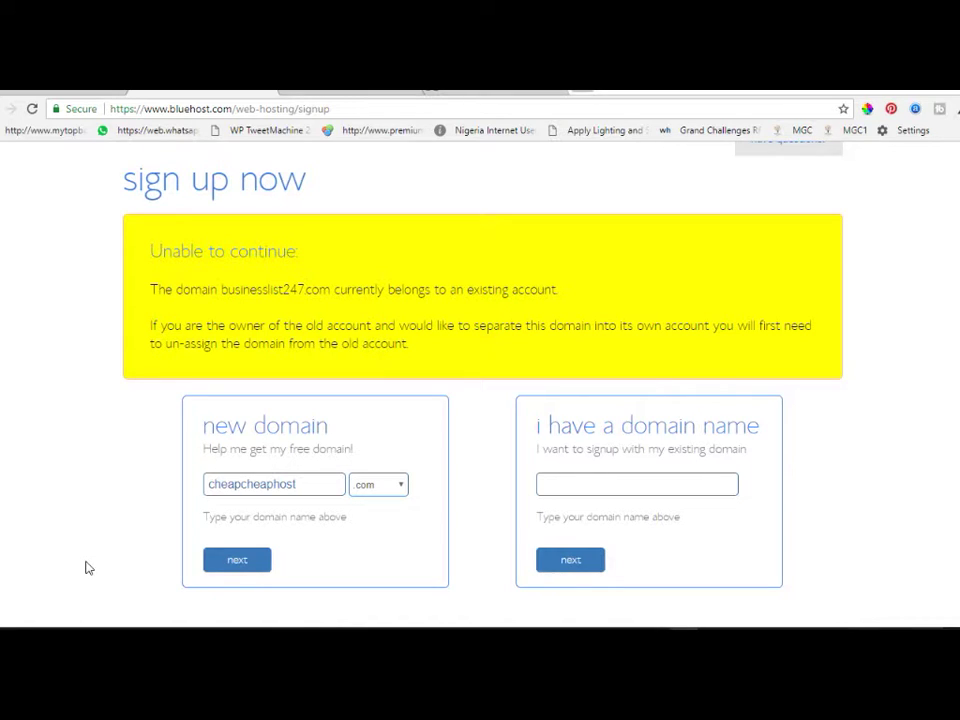
pyautogui.click(247, 563)
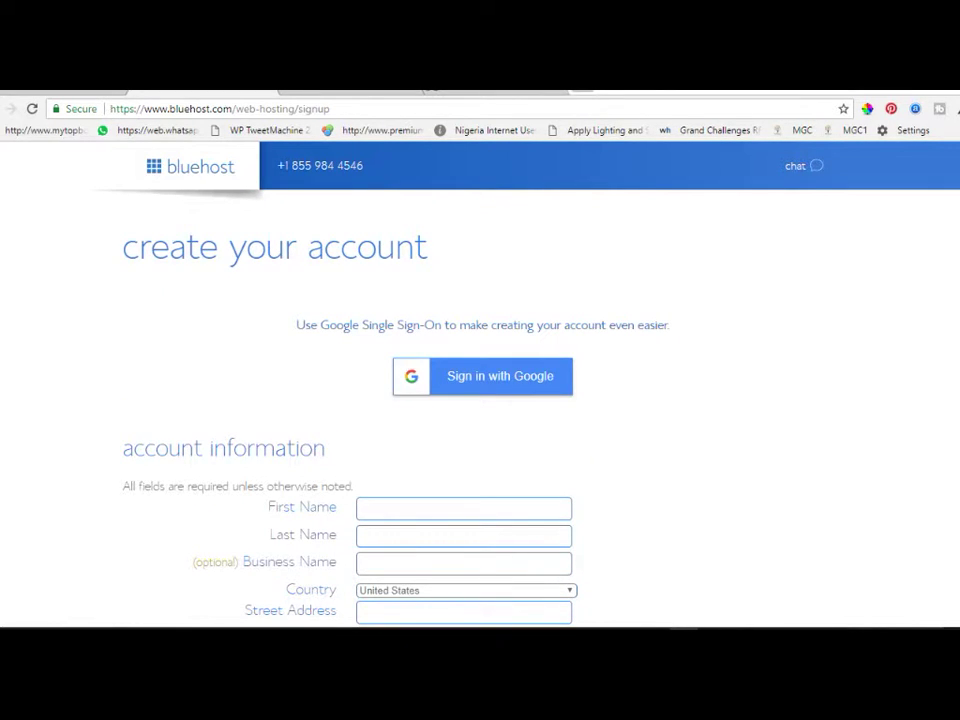
# Scroll to the package information showing Prime 36 Month at $220.08 and expand the plan-length list
pyautogui.scroll(-3, 480, 400)
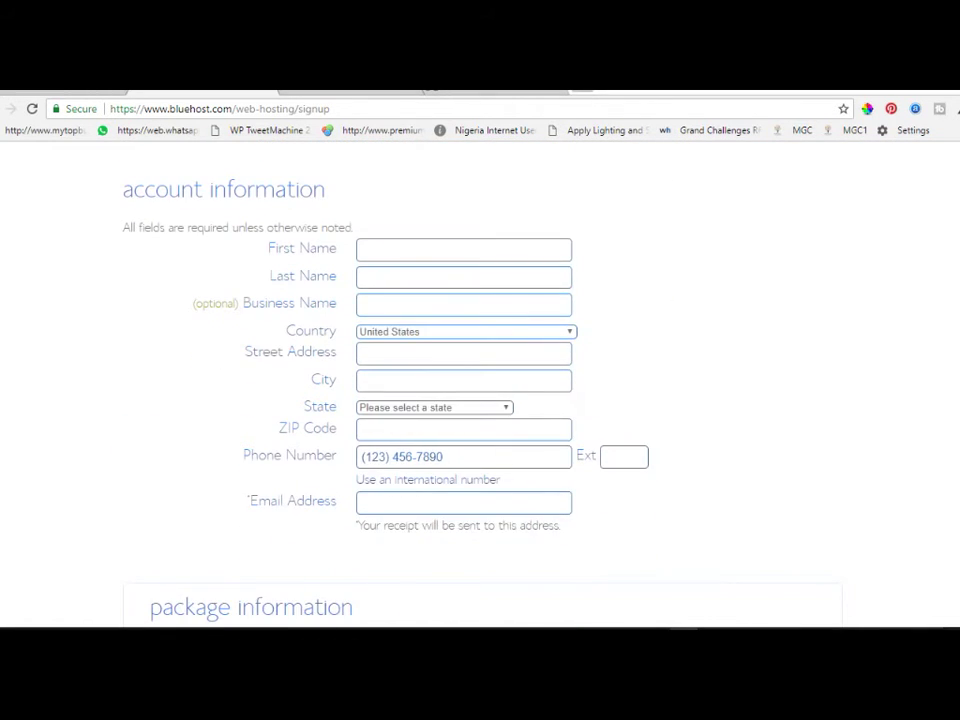
pyautogui.scroll(2, 480, 380)
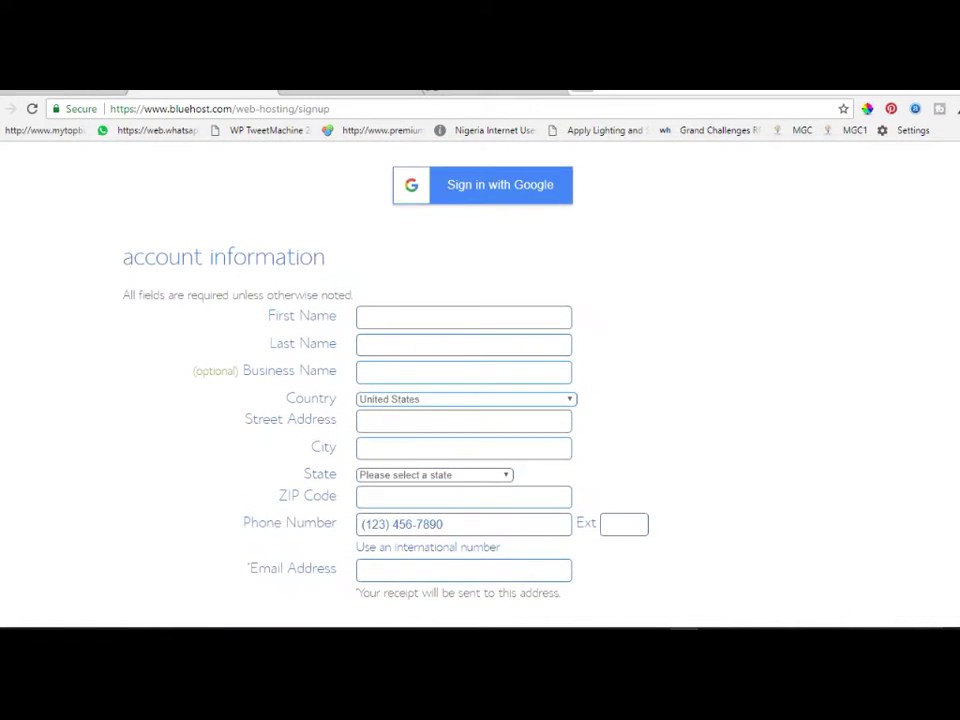
pyautogui.scroll(-1, 480, 400)
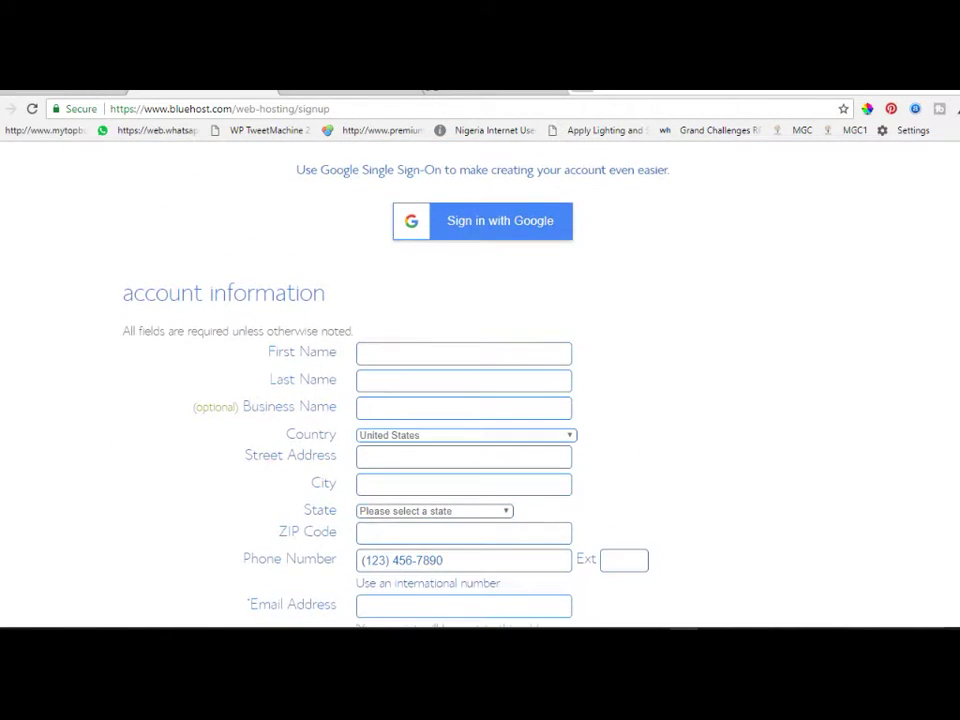
pyautogui.scroll(-3, 956, 419)
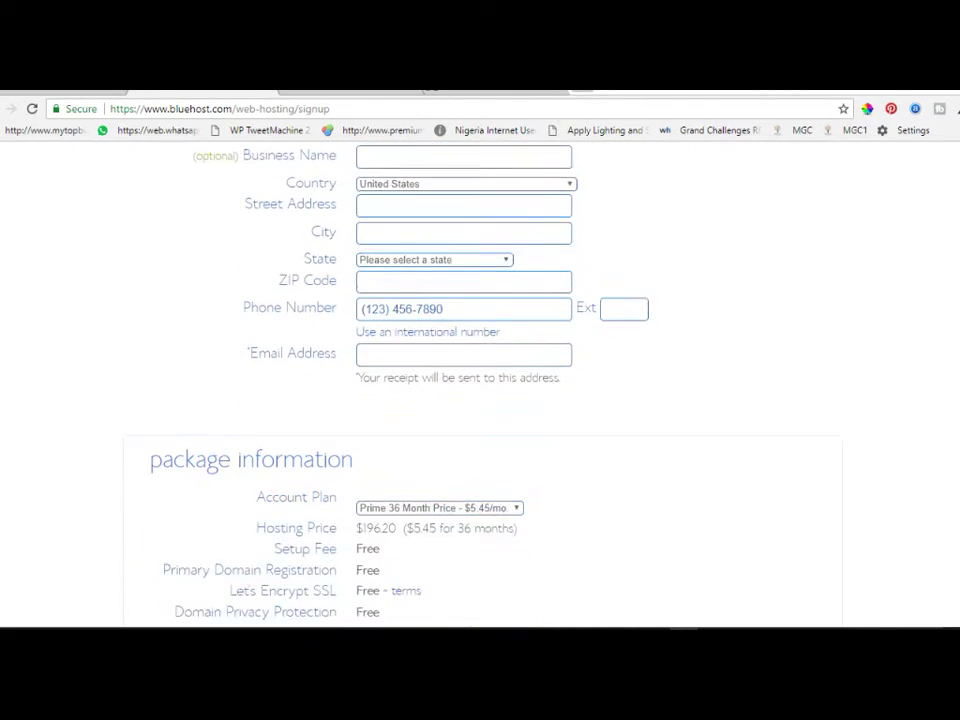
pyautogui.scroll(-1, 956, 419)
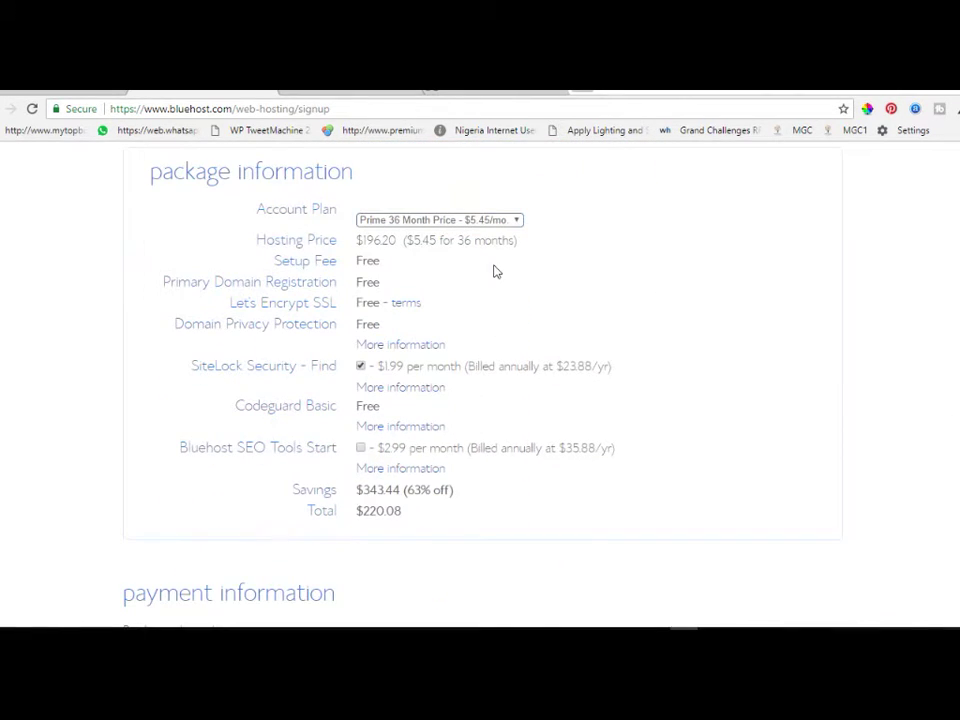
pyautogui.click(440, 220)
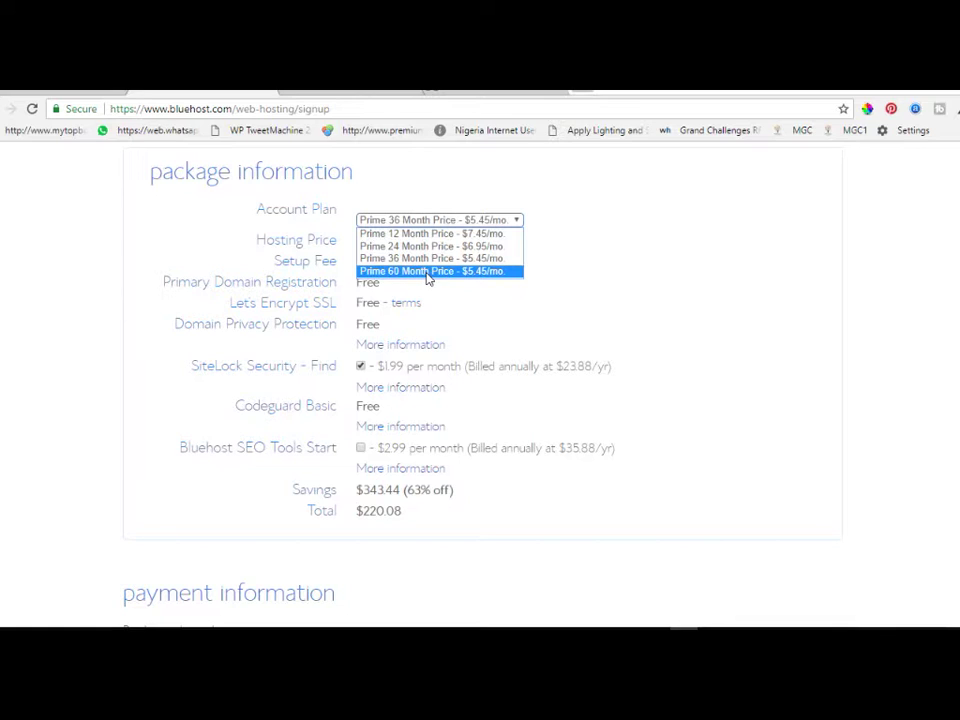
# Switch the account plan to Prime 60 Month, making hosting $327.00 and the total $350.88
pyautogui.click(427, 271)
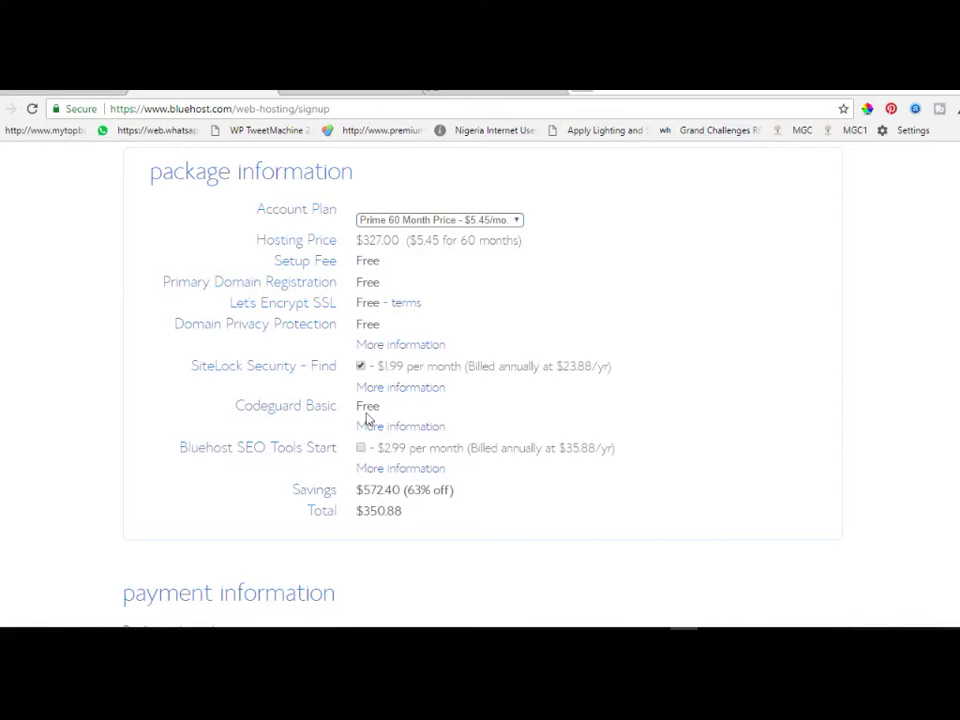
# Uncheck the SiteLock Security add-on so the total drops to $327.00
pyautogui.click(360, 367)
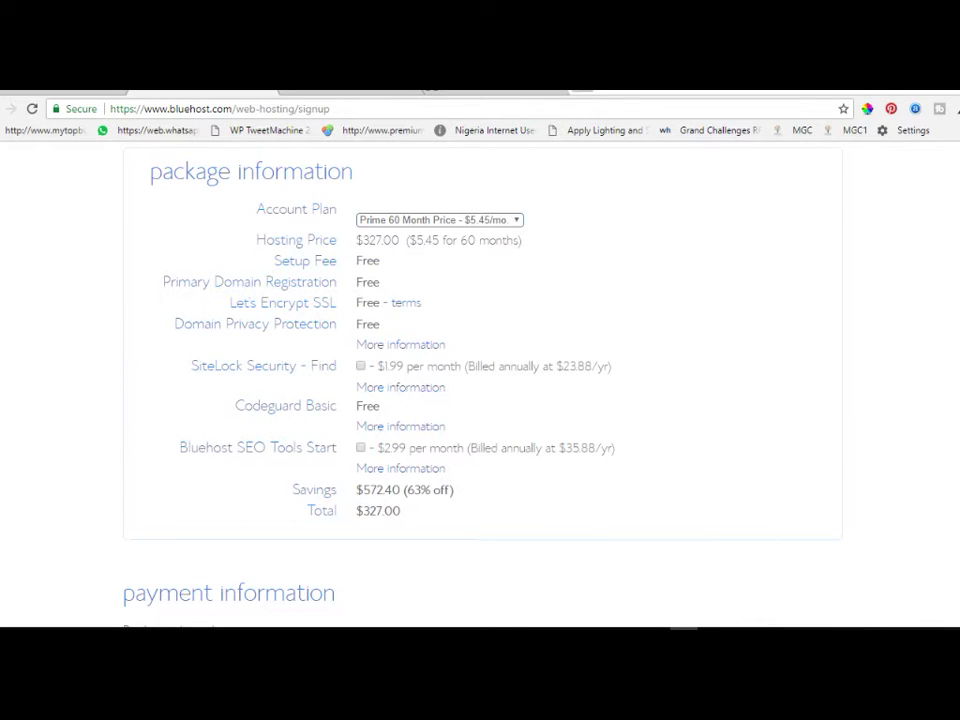
# Scroll down to the credit card payment fields and the terms checkbox above the submit button
pyautogui.scroll(-3, 480, 380)
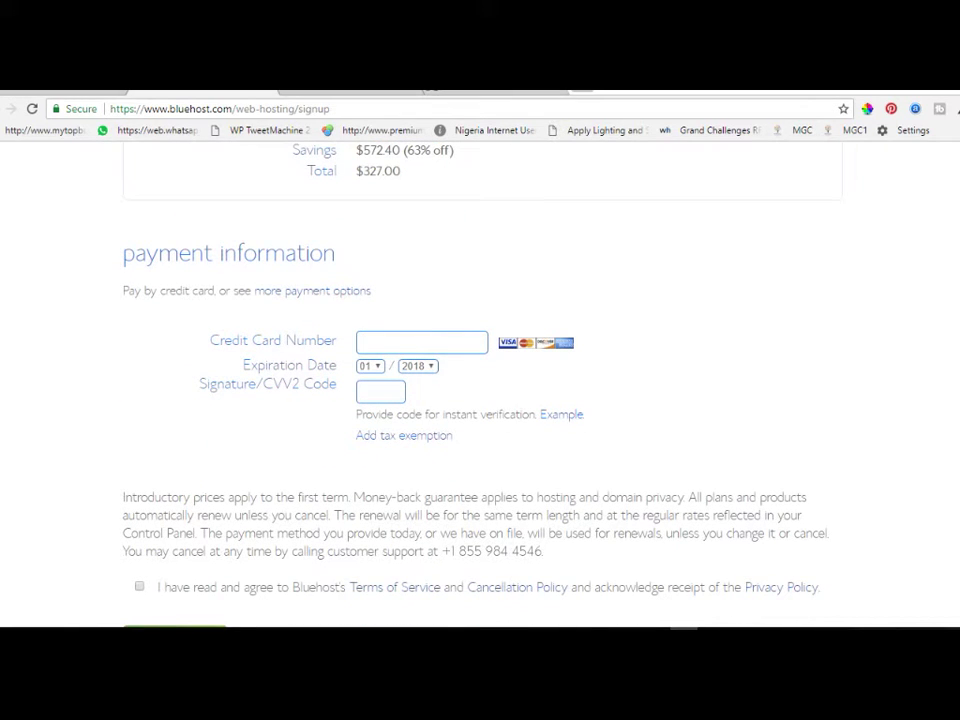
pyautogui.scroll(1, 480, 380)
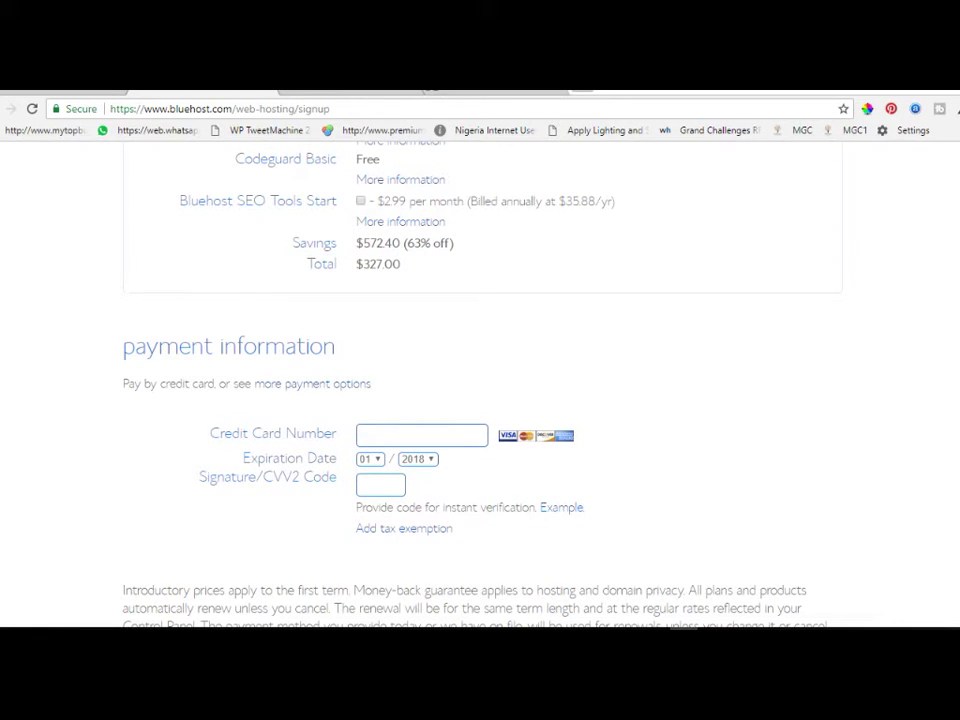
pyautogui.scroll(-1, 480, 380)
pyautogui.scroll(1, 480, 380)
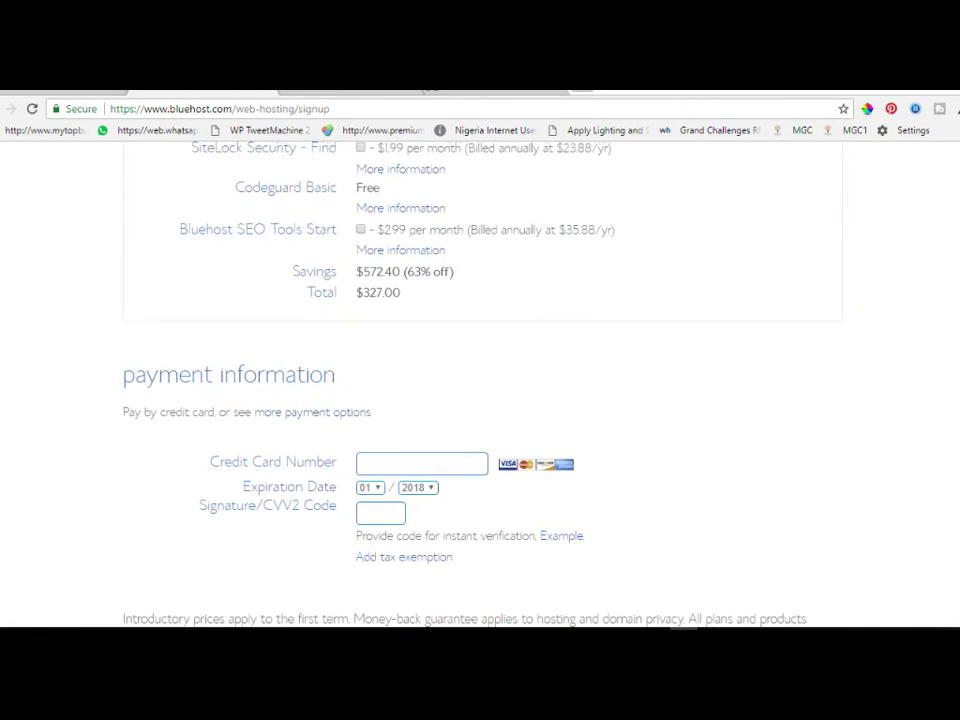
pyautogui.scroll(-1, 480, 380)
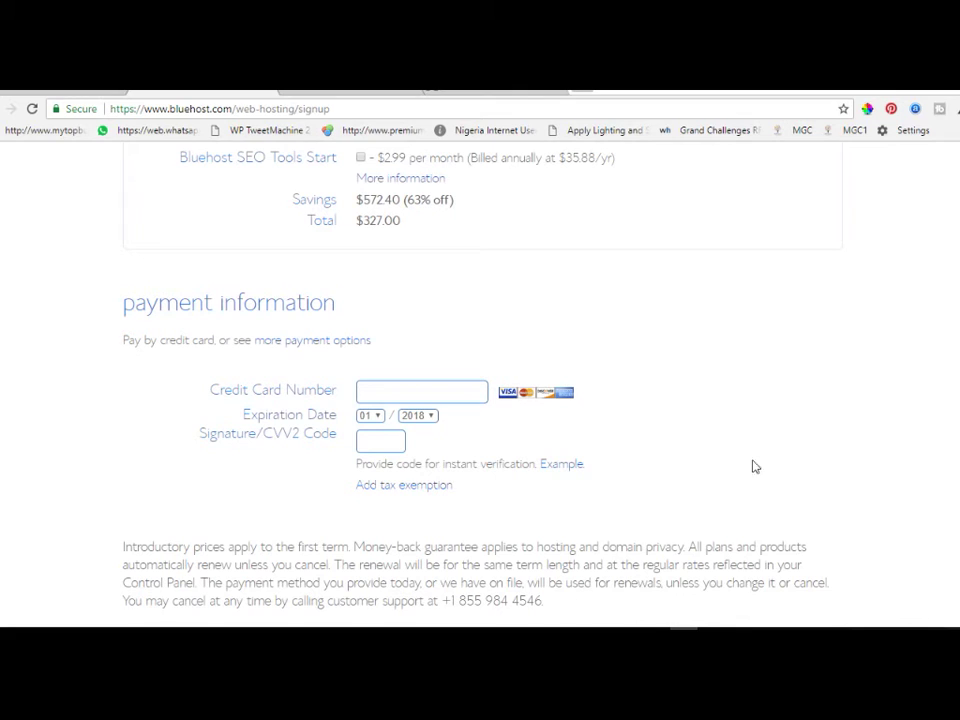
pyautogui.scroll(-2, 559, 536)
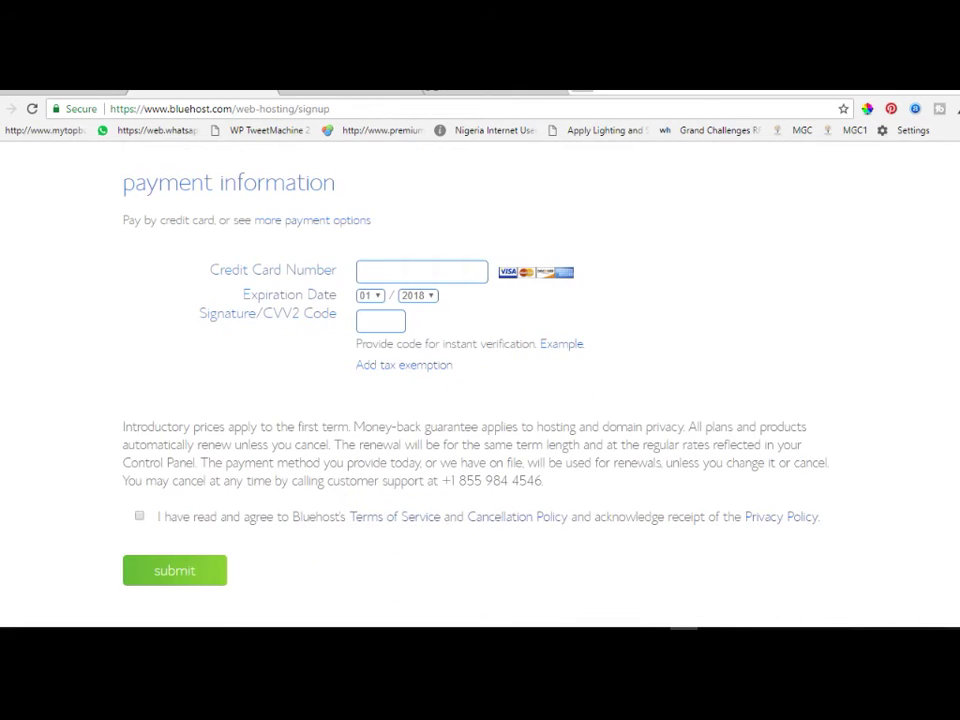